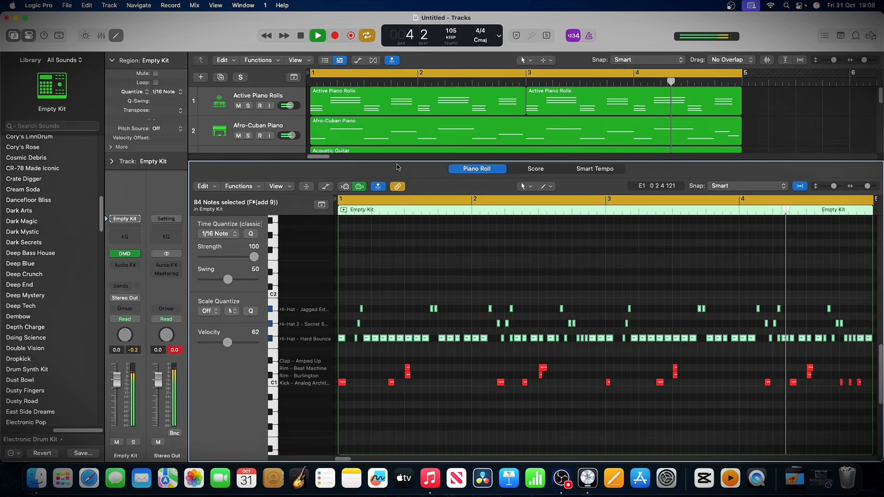
- Duplicate the Empty Kit track and search the sound library for 808
{"action": "left_click_drag", "start_coordinate": [397, 162], "coordinate": [400, 347]}
{"action": "left_click", "coordinate": [220, 77]}
{"action": "left_click", "coordinate": [56, 126]}
{"action": "type", "text": "808"}
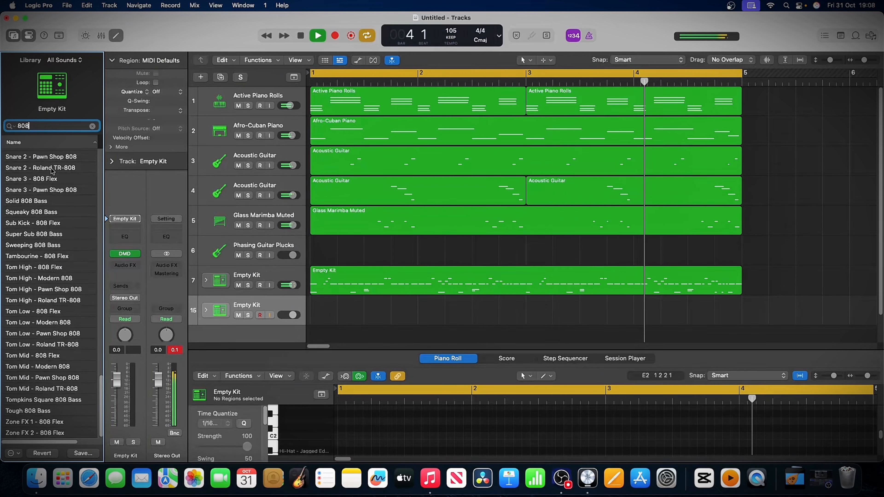
- Audition Solid 808 Bass, Sub Kick - 808 Flex and Super Sub 808 Bass on the new track against the loop
{"action": "left_click", "coordinate": [24, 201]}
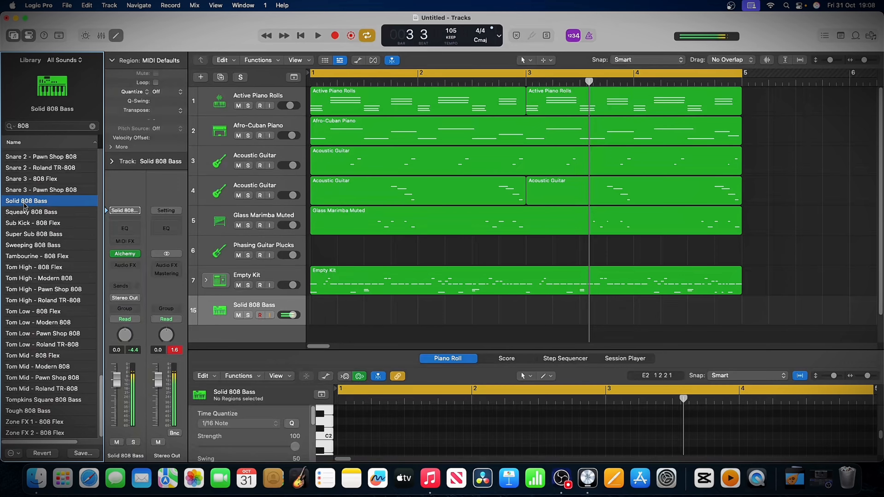
{"action": "key", "text": "Return"}
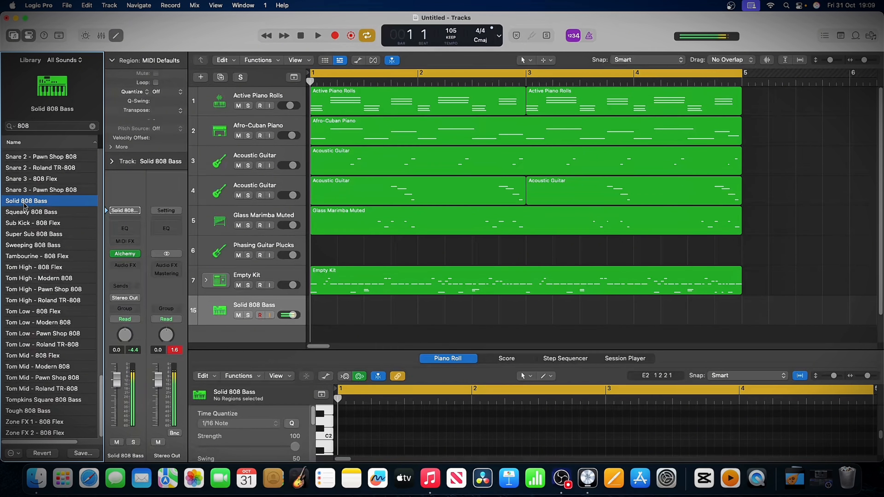
{"action": "key", "text": "space"}
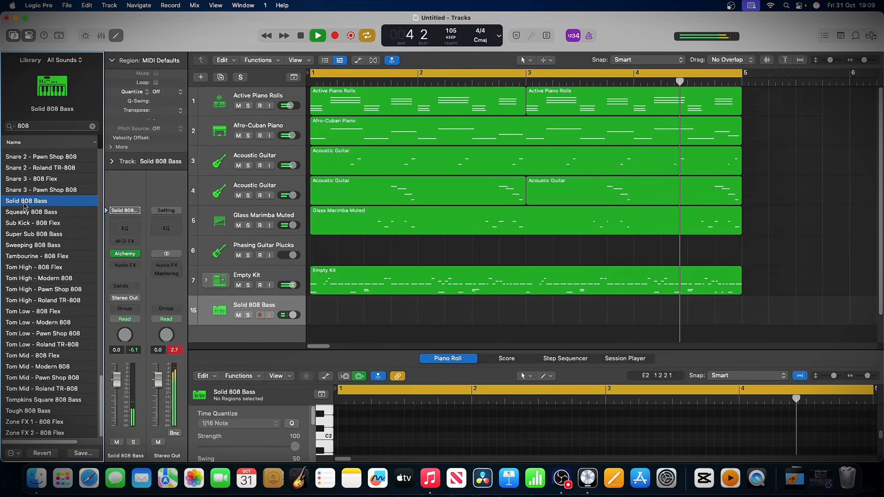
{"action": "left_click", "coordinate": [24, 224]}
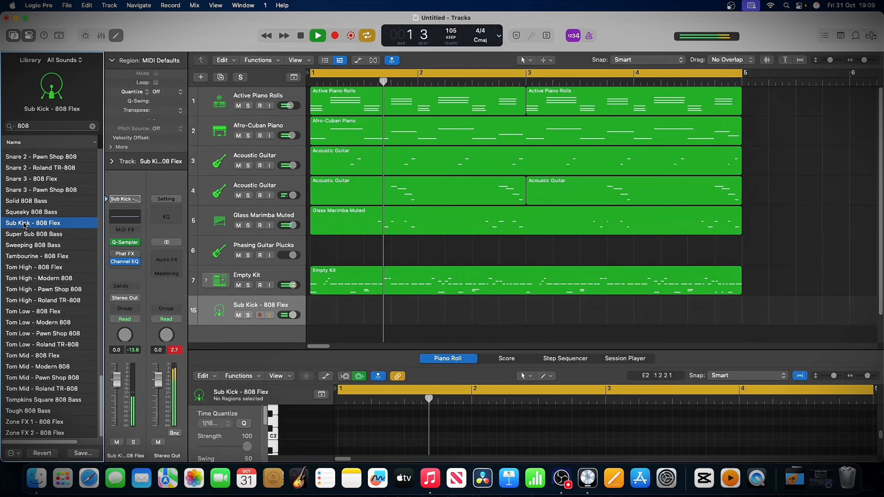
{"action": "left_click", "coordinate": [30, 236]}
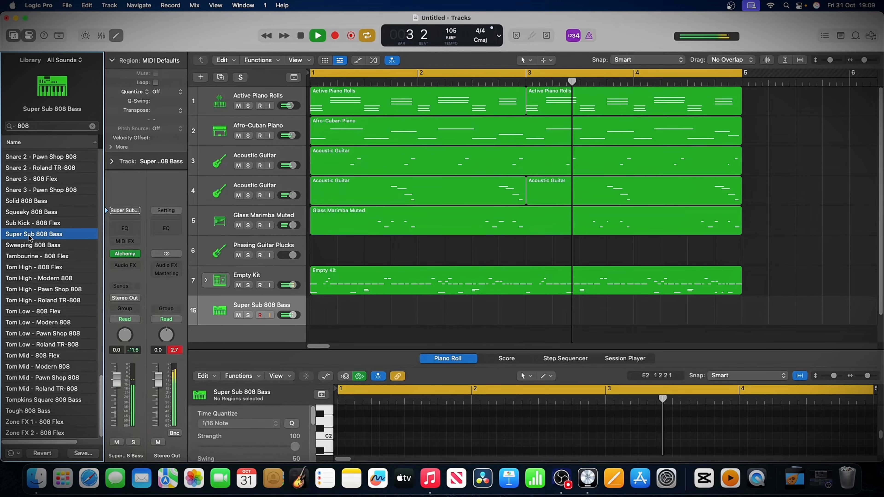
{"action": "key", "text": "space"}
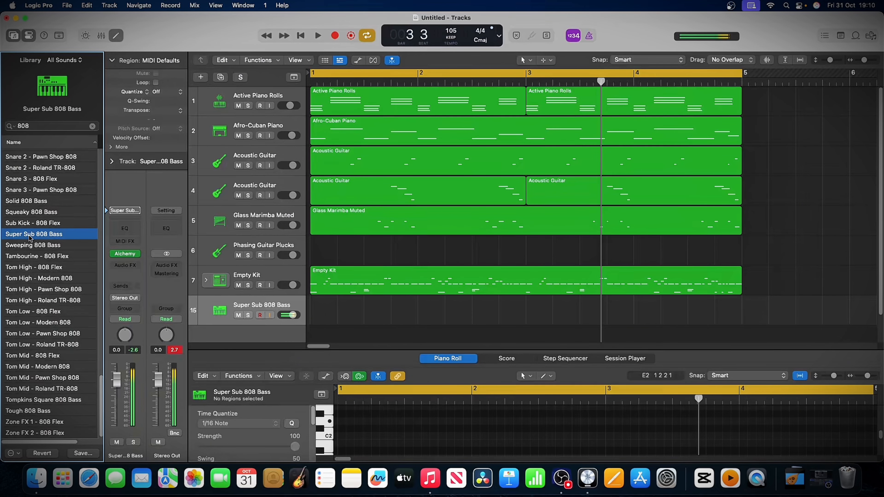
- Audition Snare 3 - Pawn Shop 808, Squeaky, Sweeping and Tough 808 Bass, and Zone FX 1 - 808 Flex against the loop
{"action": "left_click", "coordinate": [29, 193]}
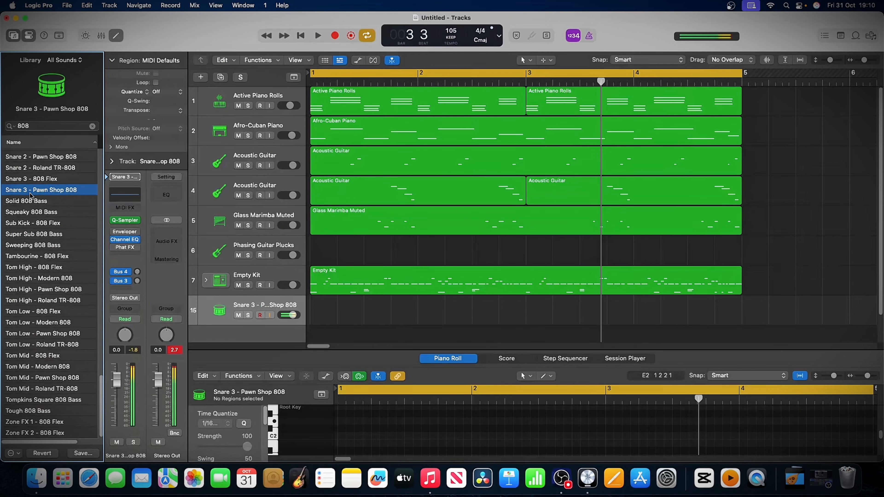
{"action": "left_click", "coordinate": [29, 213]}
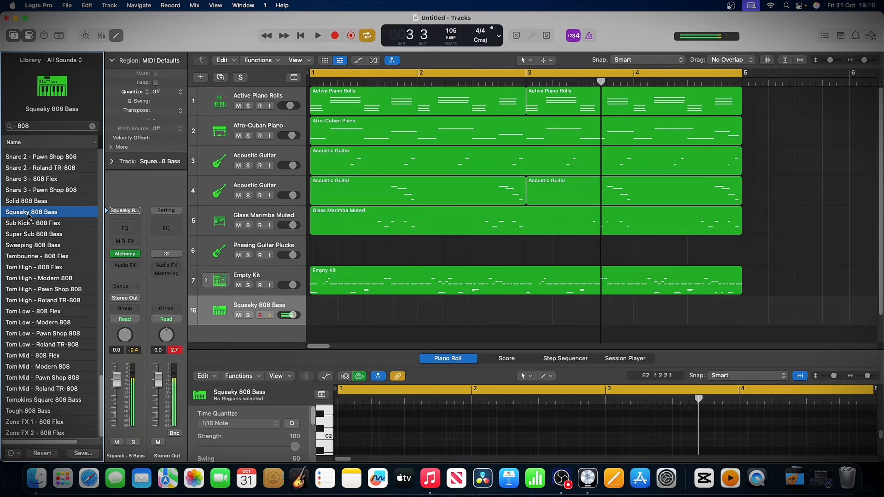
{"action": "key", "text": "space"}
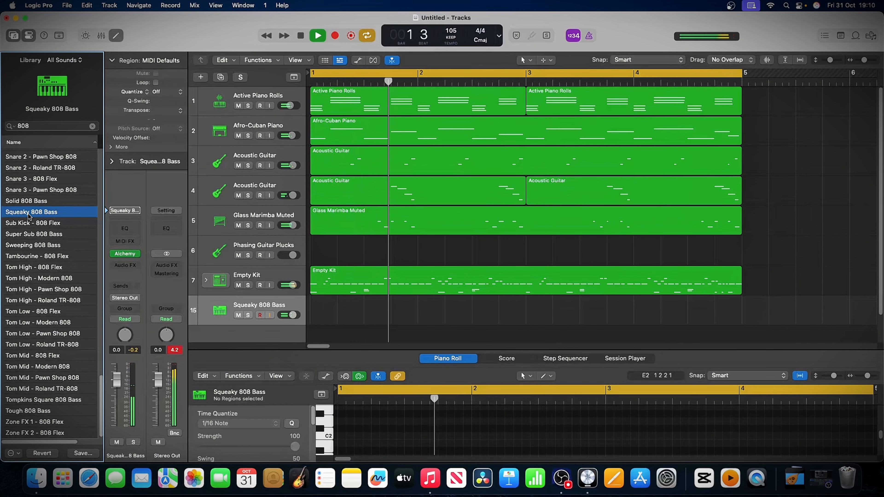
{"action": "left_click", "coordinate": [31, 245]}
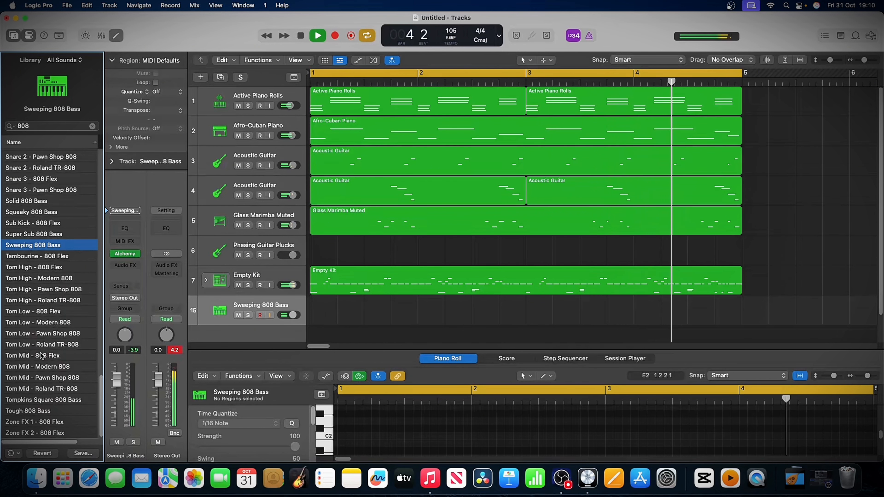
{"action": "left_click", "coordinate": [28, 411]}
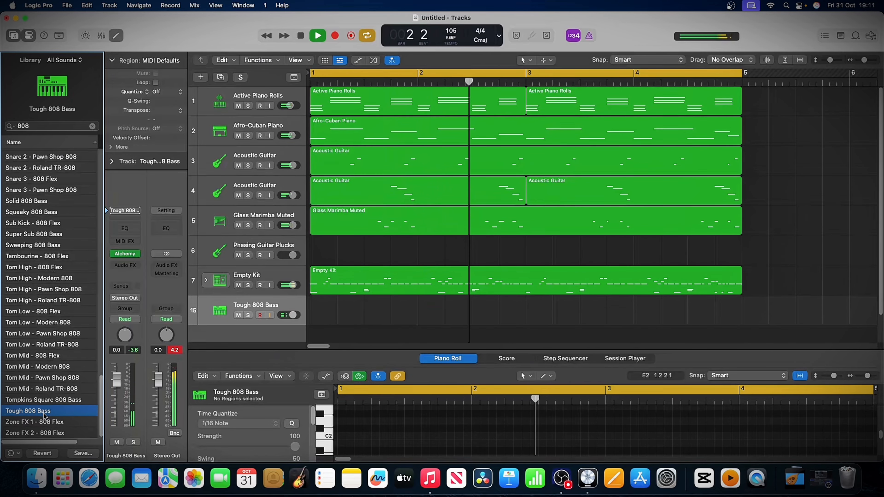
{"action": "left_click", "coordinate": [44, 422]}
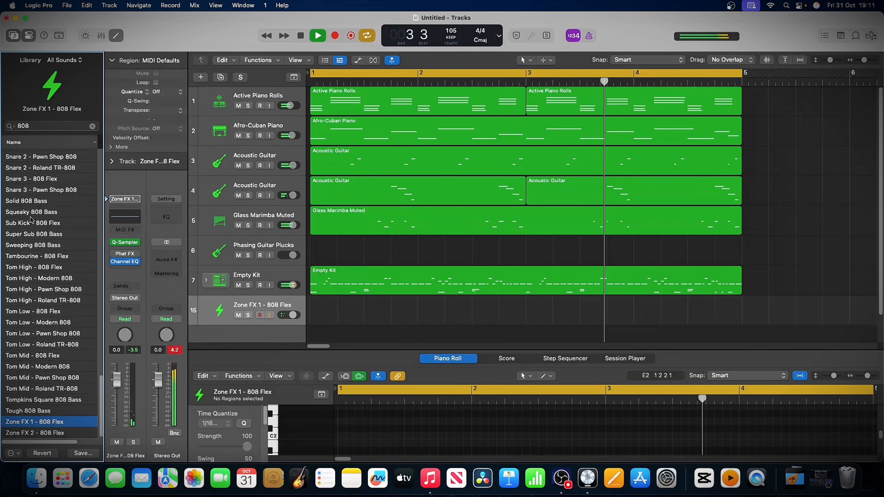
- Compare Solid 808 Bass, Sub Kick - 808 Flex and Super Sub 808 Bass again, settling on Sweeping 808 Bass for the new track
{"action": "left_click", "coordinate": [15, 202]}
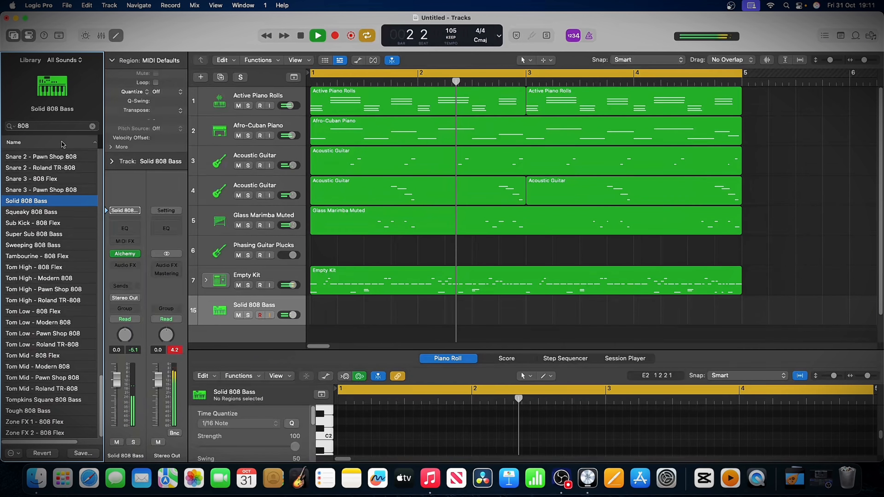
{"action": "left_click", "coordinate": [26, 223]}
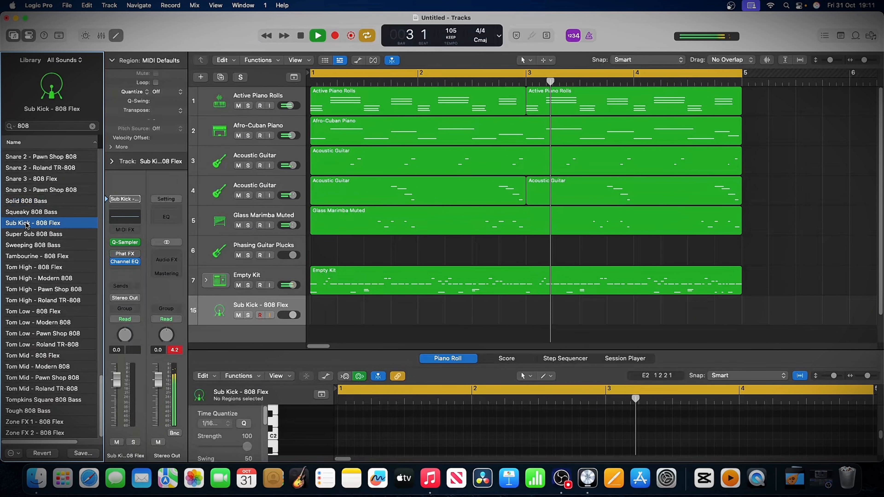
{"action": "left_click", "coordinate": [30, 234]}
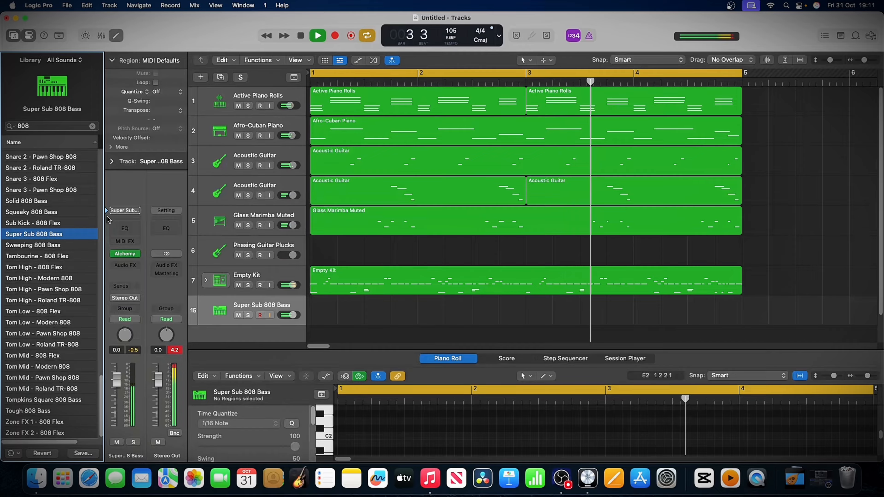
{"action": "left_click", "coordinate": [39, 245]}
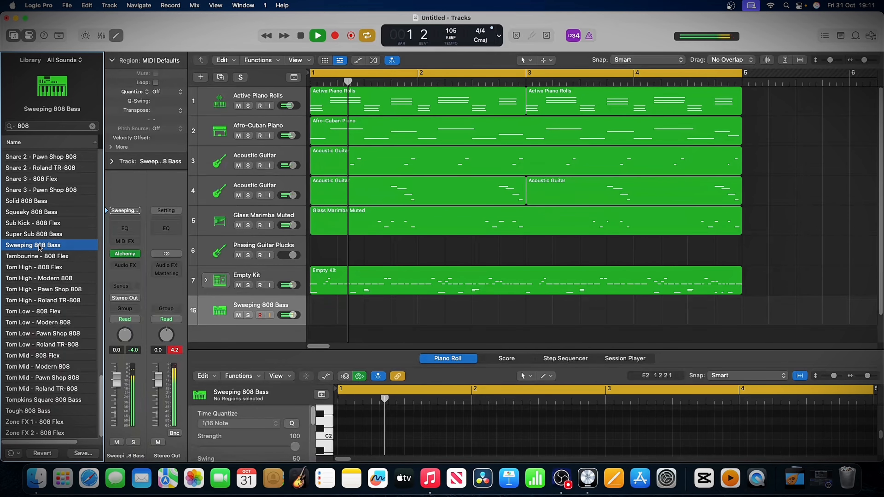
- Record a bass line on the Sweeping 808 Bass track across bars 1 to 4
{"action": "key", "text": "space"}
{"action": "key", "text": "Return"}
{"action": "double_click", "coordinate": [406, 302]}
{"action": "key", "text": "r"}
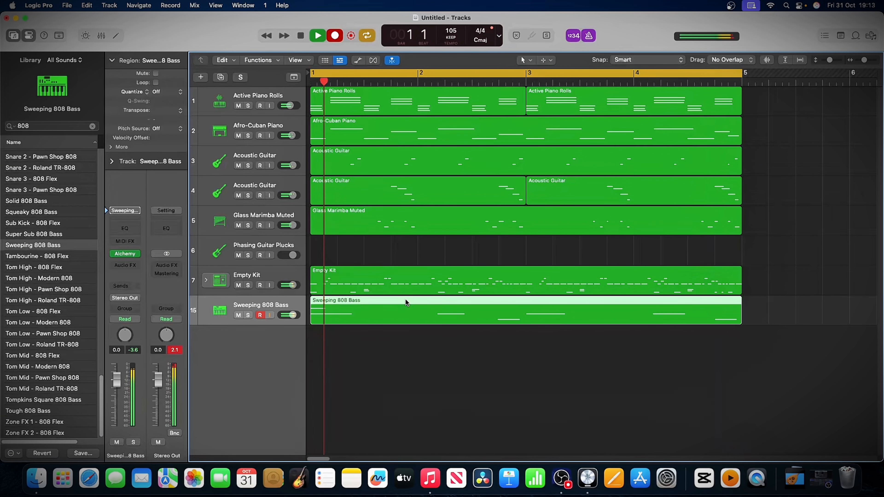
- Open the recorded bass region for note editing and delete the short stray upper note at bar 1
{"action": "double_click", "coordinate": [405, 302]}
{"action": "key", "text": "space"}
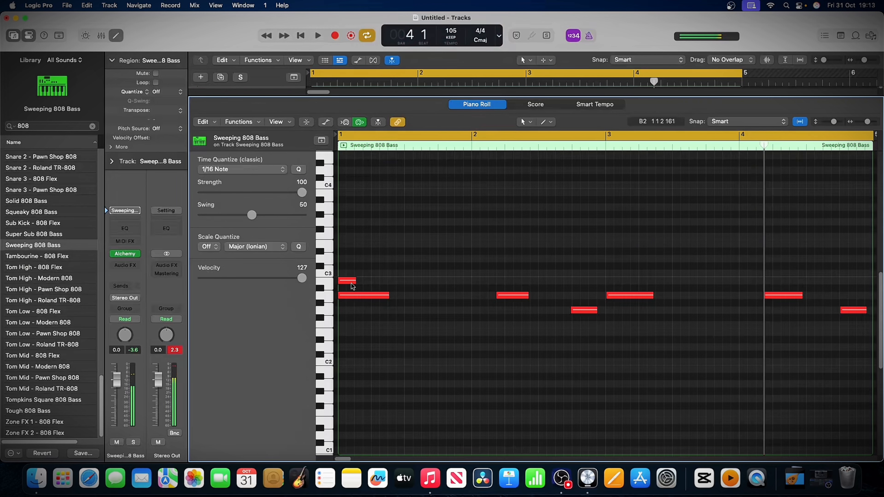
{"action": "left_click", "coordinate": [352, 283]}
{"action": "key", "text": "Delete"}
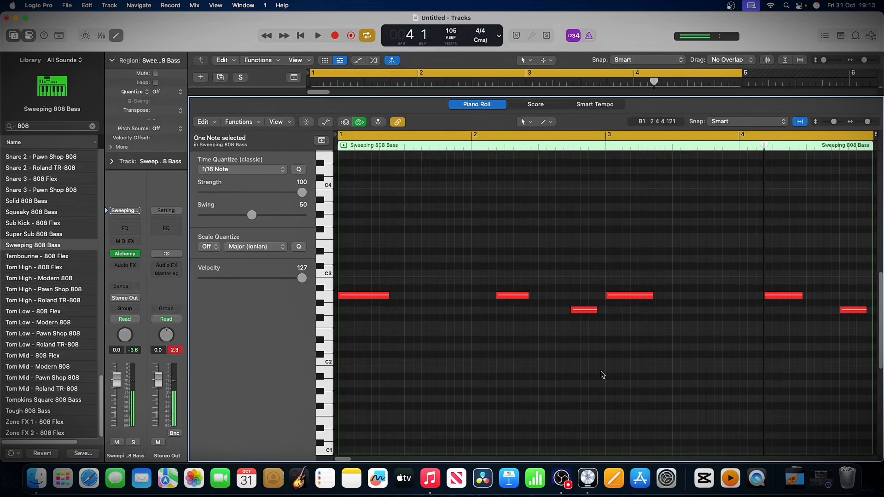
{"action": "key", "text": "Return"}
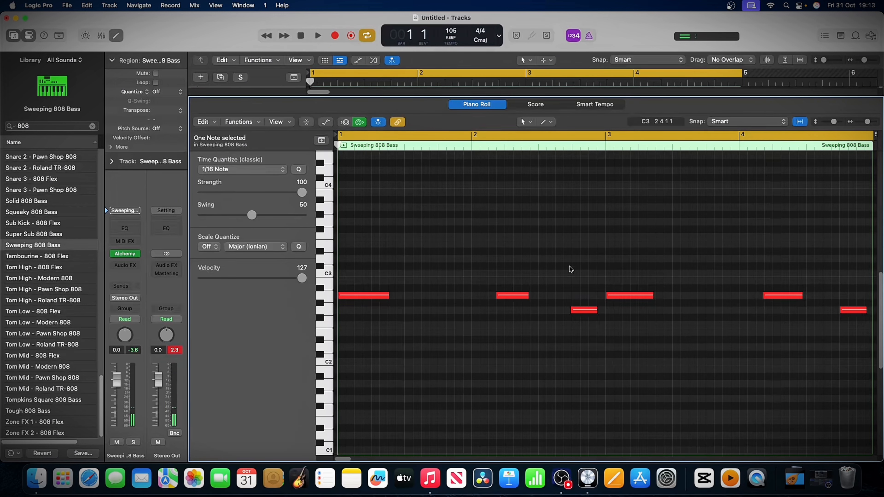
- Quantize the Sweeping 808 Bass region to 1/16 notes and play back the loop with the note editor closed
{"action": "left_click", "coordinate": [167, 92]}
{"action": "left_click", "coordinate": [166, 138]}
{"action": "left_click", "coordinate": [116, 38]}
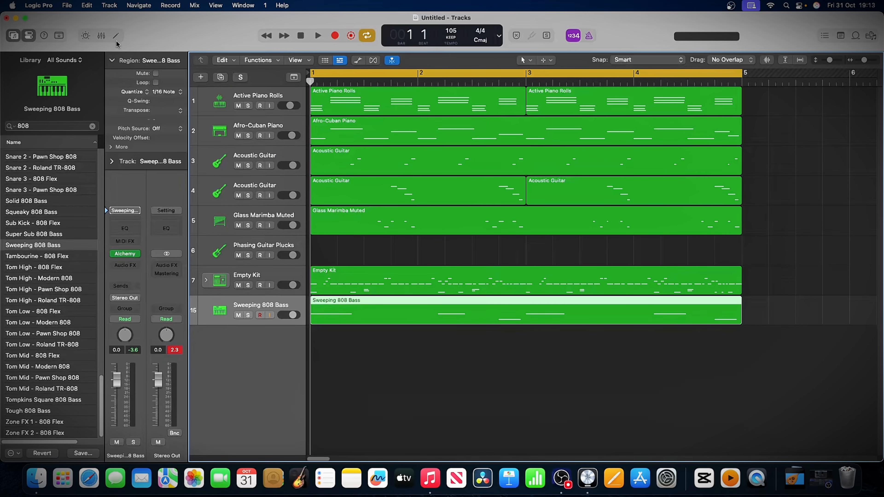
{"action": "key", "text": "space"}
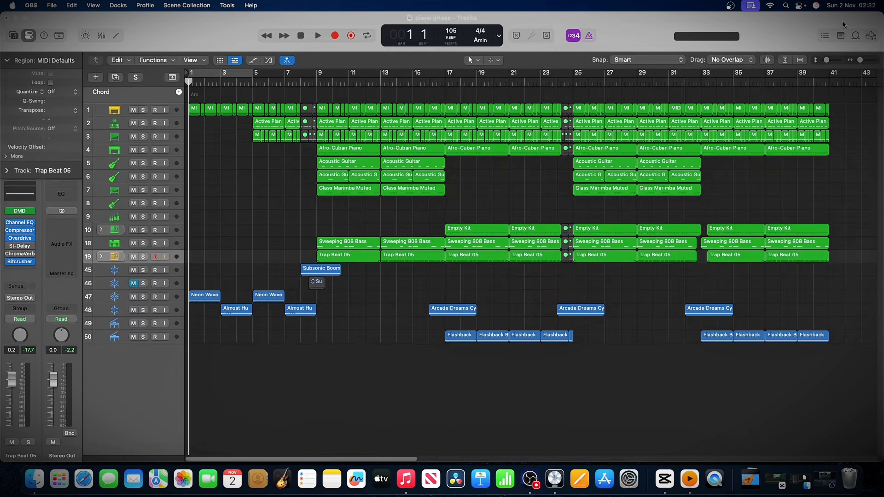
- Enlarge the tracks in the piano phase arrangement, solo the Vintage Upright track and play it from the start
{"action": "left_click_drag", "start_coordinate": [858, 59], "coordinate": [863, 60]}
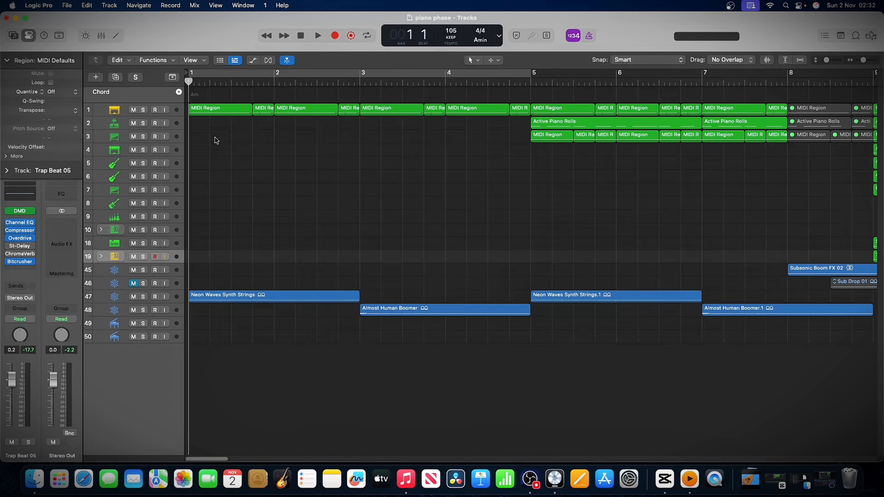
{"action": "left_click_drag", "start_coordinate": [827, 61], "coordinate": [830, 61]}
{"action": "scroll", "coordinate": [228, 245], "scroll_direction": "up", "scroll_amount": 5}
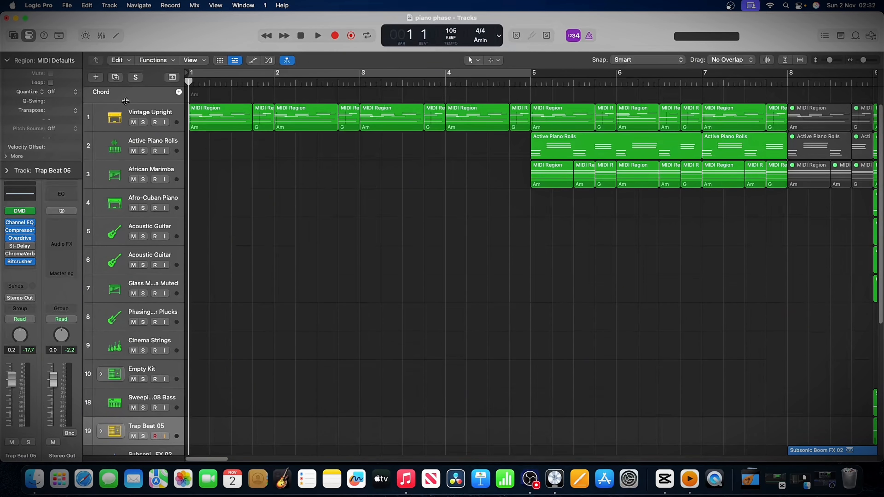
{"action": "left_click", "coordinate": [155, 109]}
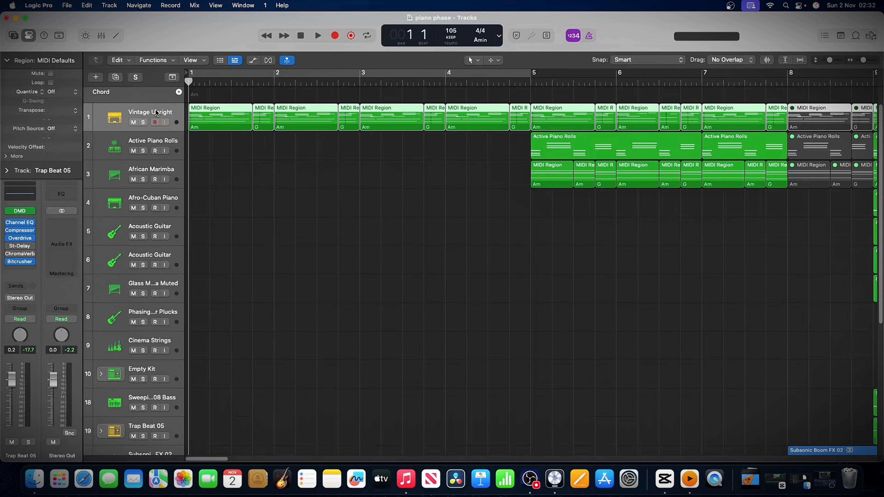
{"action": "left_click", "coordinate": [143, 123]}
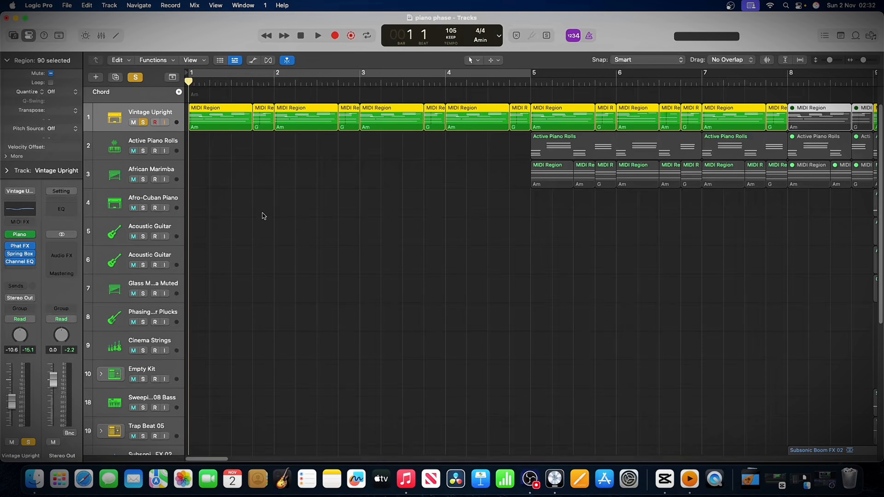
{"action": "key", "text": "space"}
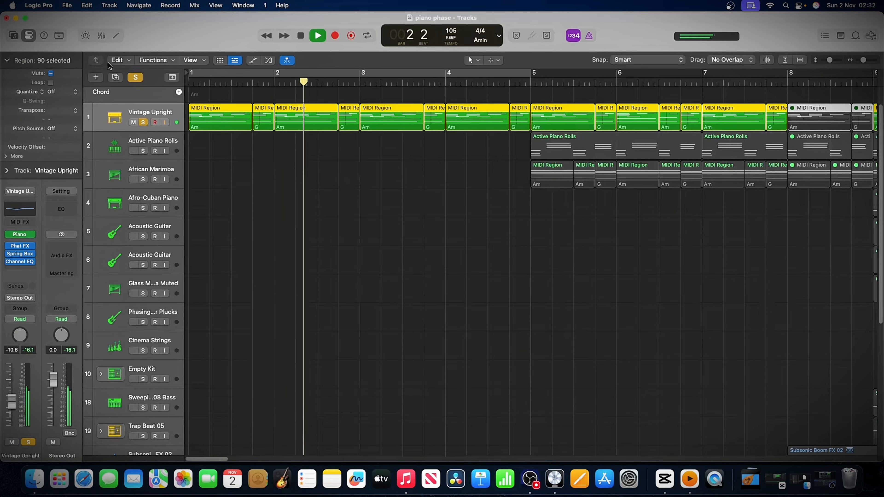
- Examine the Vintage Upright notes in the Piano Roll, from the low bass notes to the upper chords, during playback
{"action": "key", "text": "p"}
{"action": "scroll", "coordinate": [405, 345], "scroll_direction": "down", "scroll_amount": 4}
{"action": "scroll", "coordinate": [405, 346], "scroll_direction": "up", "scroll_amount": 5}
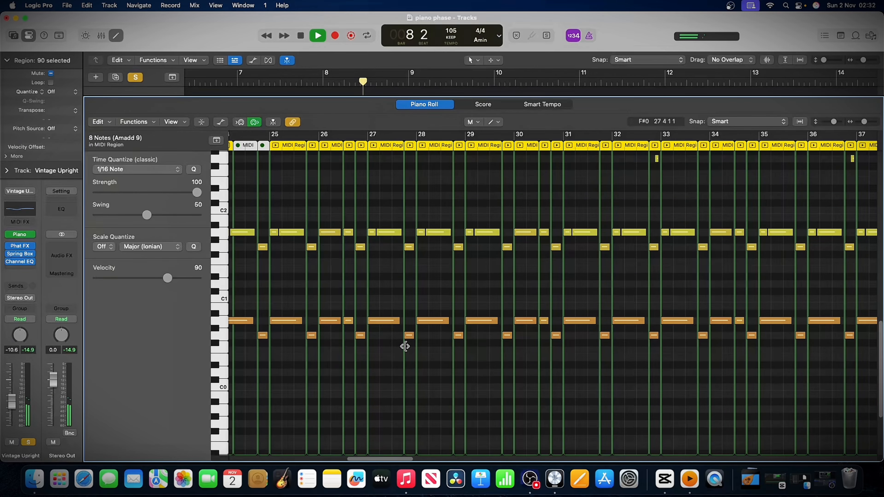
{"action": "scroll", "coordinate": [405, 347], "scroll_direction": "up", "scroll_amount": 6}
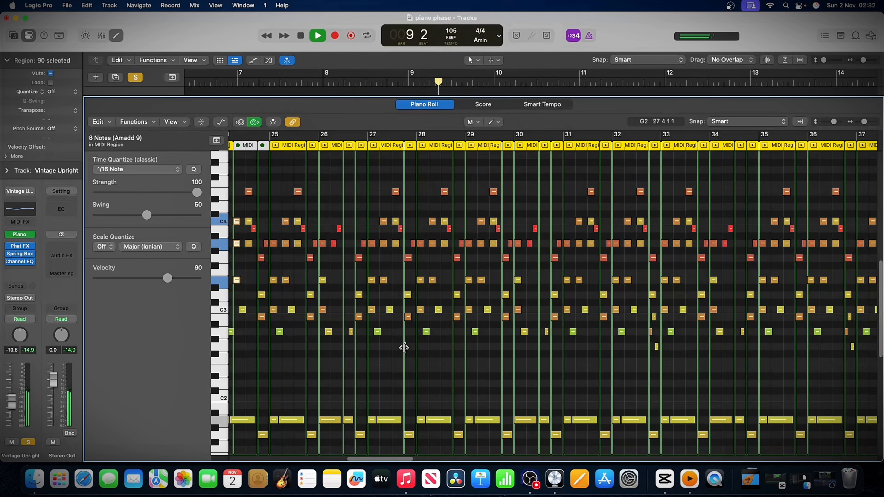
{"action": "scroll", "coordinate": [404, 347], "scroll_direction": "up", "scroll_amount": 2}
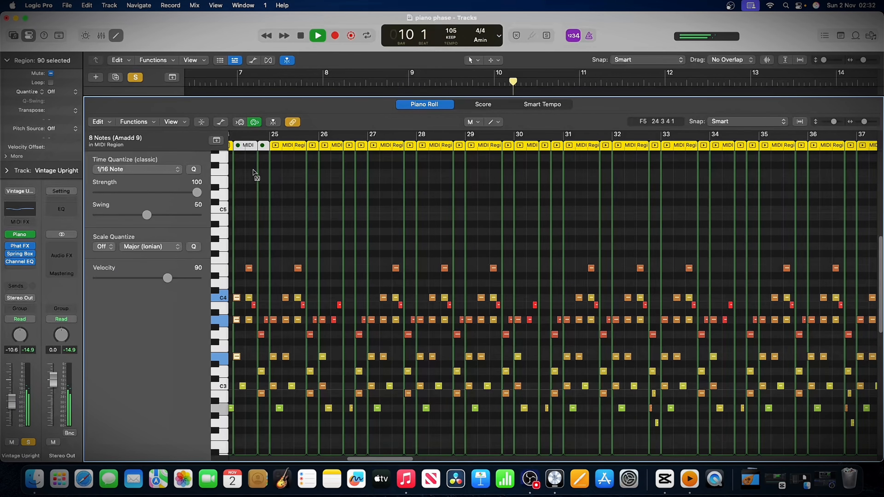
{"action": "key", "text": "Return"}
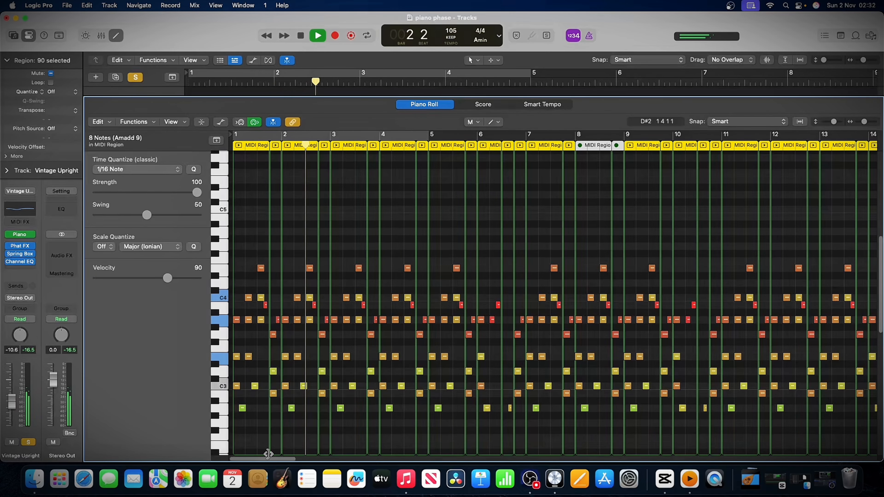
{"action": "scroll", "coordinate": [329, 304], "scroll_direction": "down", "scroll_amount": 2}
{"action": "scroll", "coordinate": [329, 305], "scroll_direction": "down", "scroll_amount": 1}
{"action": "scroll", "coordinate": [328, 303], "scroll_direction": "up", "scroll_amount": 3}
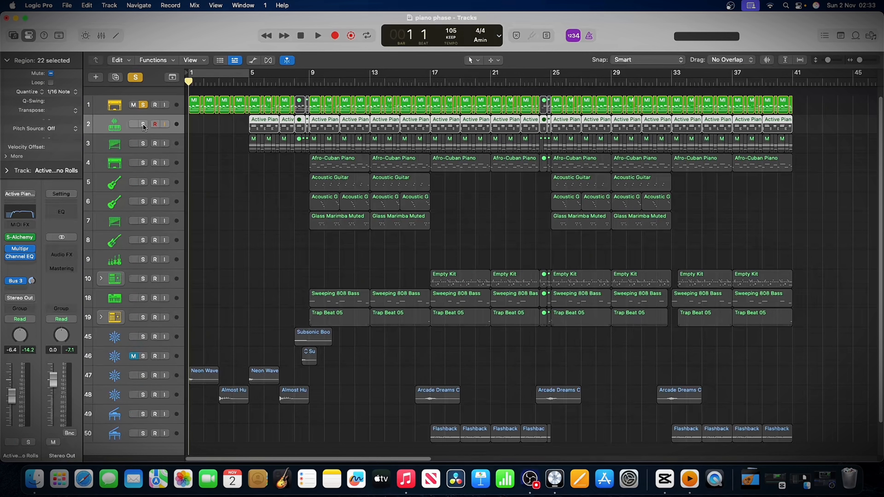
- Solo the Active Piano Rolls track instead of Vintage Upright and move the playhead into bar 5
{"action": "left_click", "coordinate": [143, 124]}
{"action": "left_click", "coordinate": [144, 105]}
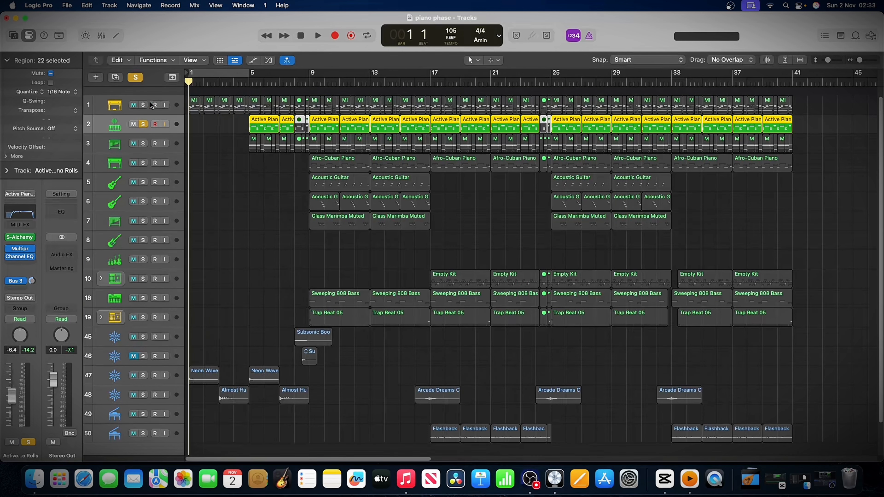
{"action": "left_click", "coordinate": [257, 83]}
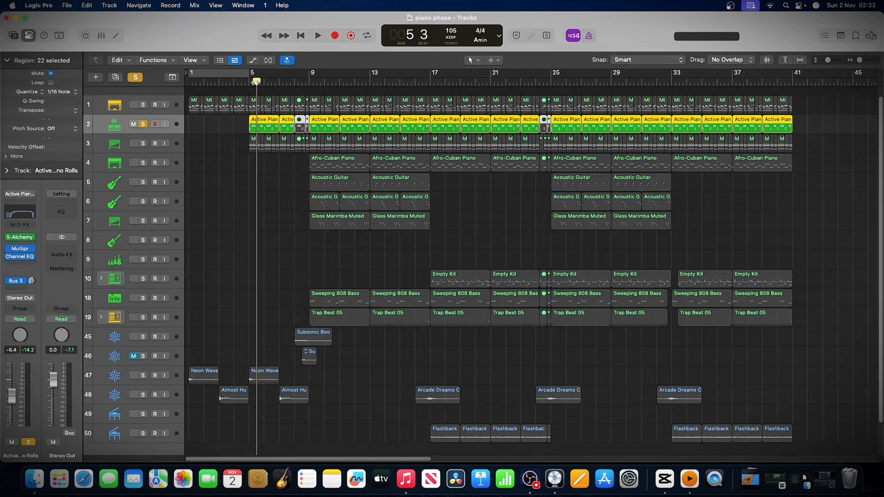
- Examine the Active Piano Rolls notes in the Piano Roll while playing from bar 5, and return the playhead to the start
{"action": "double_click", "coordinate": [263, 127]}
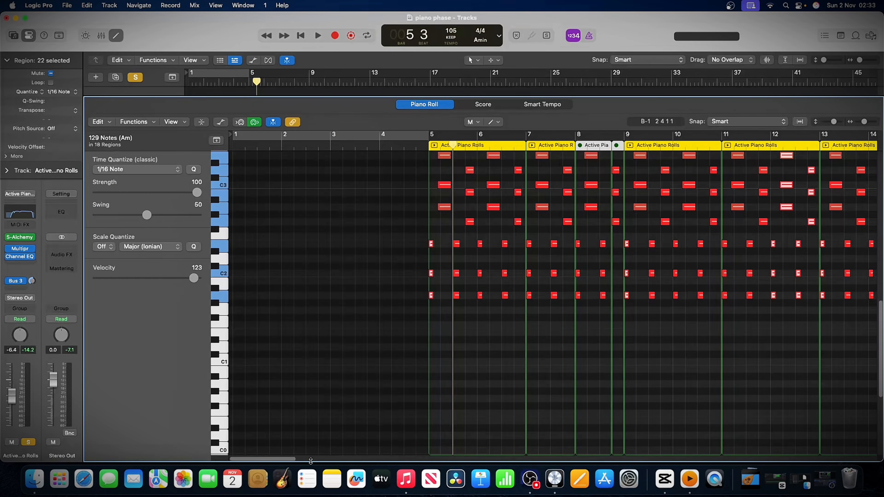
{"action": "scroll", "coordinate": [311, 461], "scroll_direction": "right", "scroll_amount": 6}
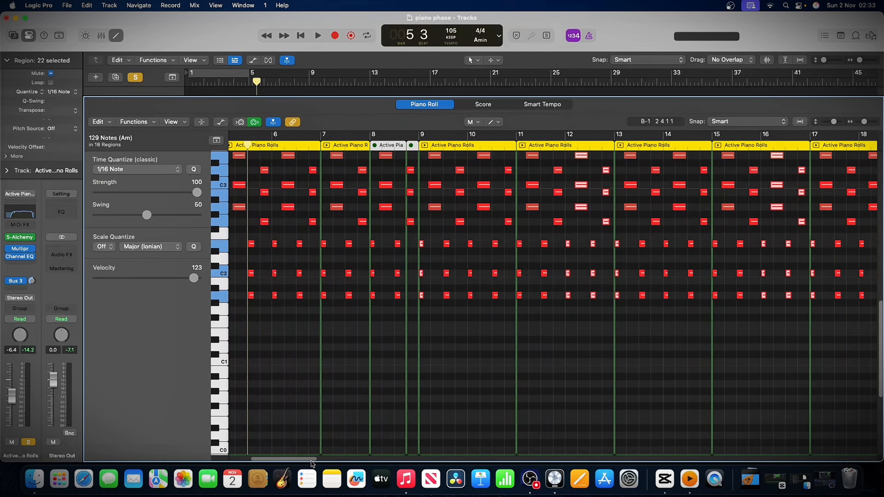
{"action": "scroll", "coordinate": [312, 463], "scroll_direction": "left", "scroll_amount": 2}
{"action": "key", "text": "space"}
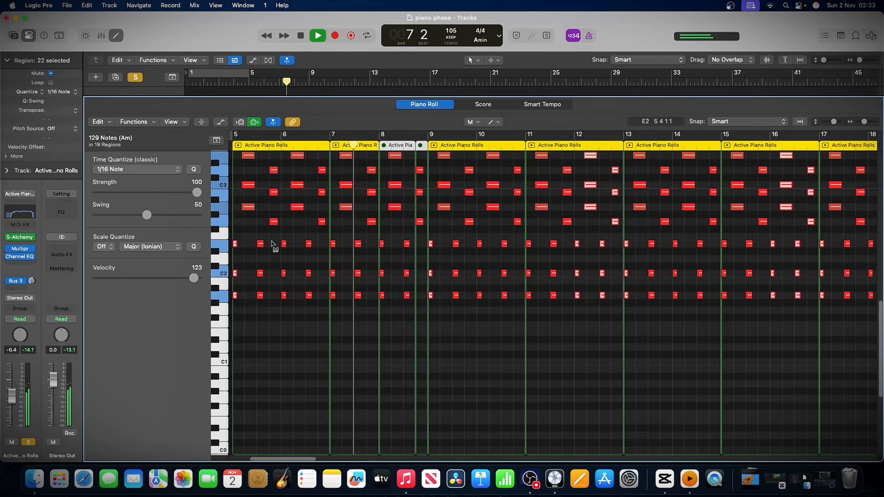
{"action": "scroll", "coordinate": [411, 296], "scroll_direction": "up", "scroll_amount": 5}
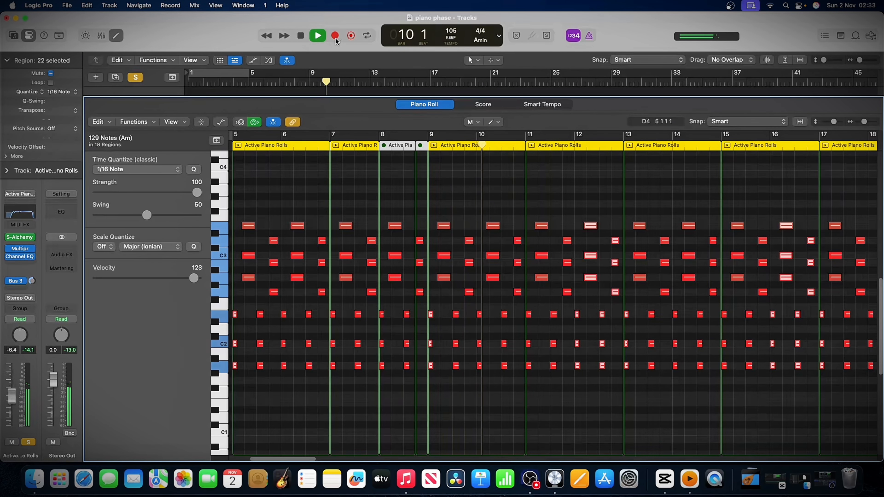
{"action": "left_click", "coordinate": [301, 36]}
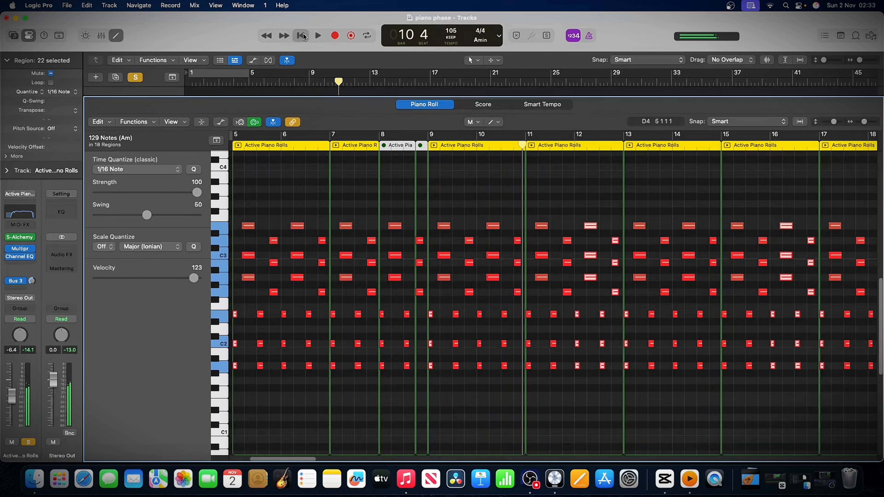
{"action": "left_click", "coordinate": [302, 36]}
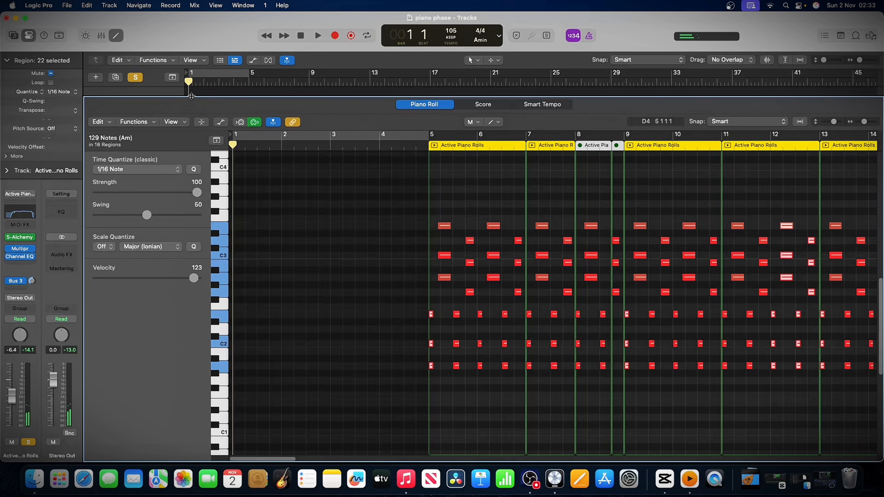
- Shrink the note editor, solo tracks 3 to 7 instead of Active Piano Rolls and play them from bar 9
{"action": "left_click_drag", "start_coordinate": [191, 96], "coordinate": [195, 290]}
{"action": "scroll", "coordinate": [285, 236], "scroll_direction": "up", "scroll_amount": 1}
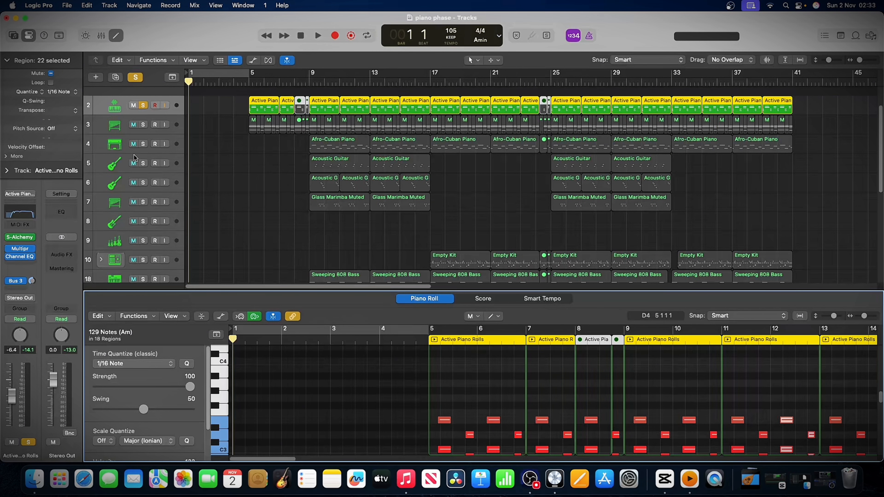
{"action": "left_click", "coordinate": [143, 105]}
{"action": "left_click_drag", "start_coordinate": [142, 124], "coordinate": [142, 202]}
{"action": "left_click", "coordinate": [310, 83]}
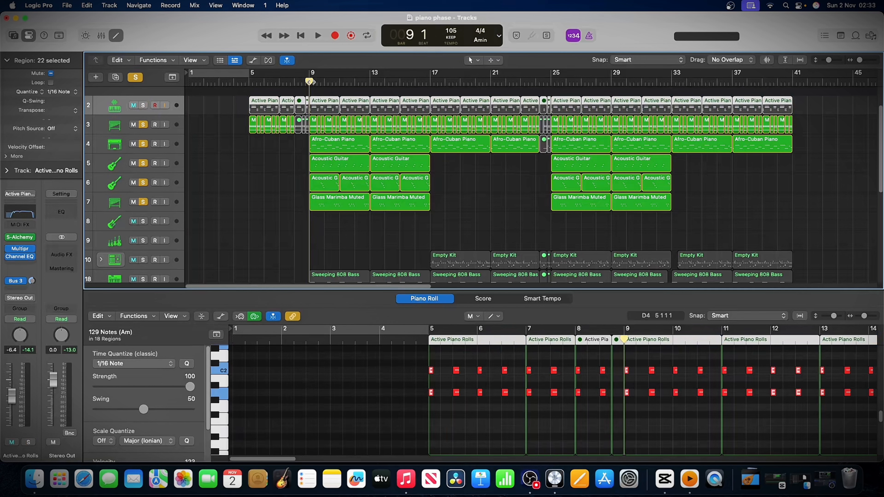
{"action": "key", "text": "space"}
{"action": "scroll", "coordinate": [205, 222], "scroll_direction": "down", "scroll_amount": 1}
{"action": "scroll", "coordinate": [205, 222], "scroll_direction": "down", "scroll_amount": 2}
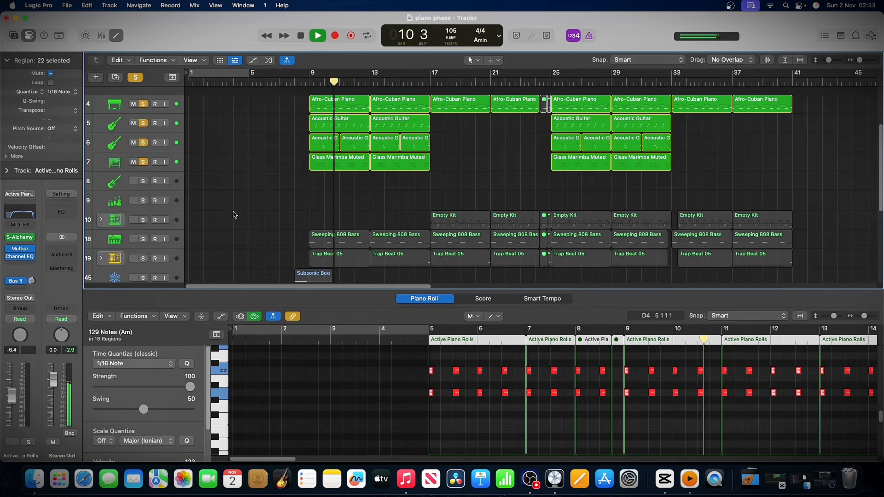
- Loop bars 9 to 17 and add the Sweeping 808 Bass and Trap Beat 05 tracks to the soloed ones
{"action": "left_click_drag", "start_coordinate": [310, 73], "coordinate": [430, 73]}
{"action": "left_click", "coordinate": [143, 240]}
{"action": "left_click", "coordinate": [142, 258]}
{"action": "scroll", "coordinate": [223, 192], "scroll_direction": "down", "scroll_amount": 1}
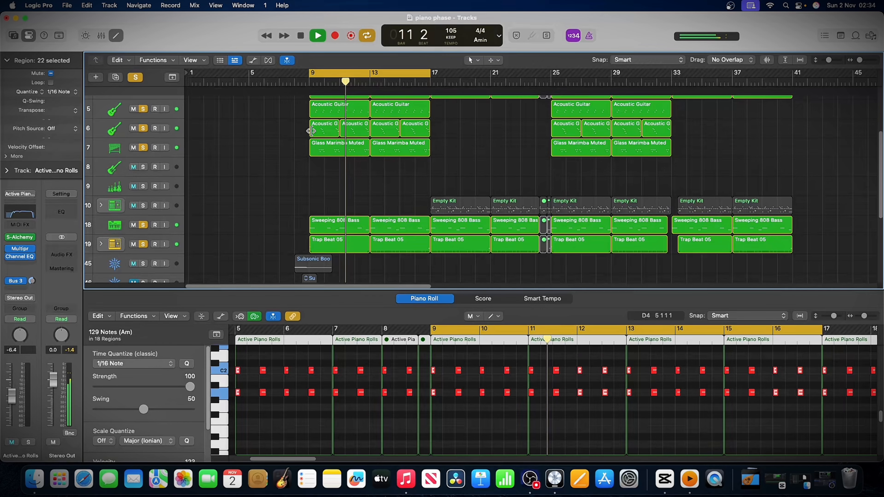
- Stop playback near the start of the song and clear all track solos
{"action": "key", "text": "Return"}
{"action": "key", "text": "space"}
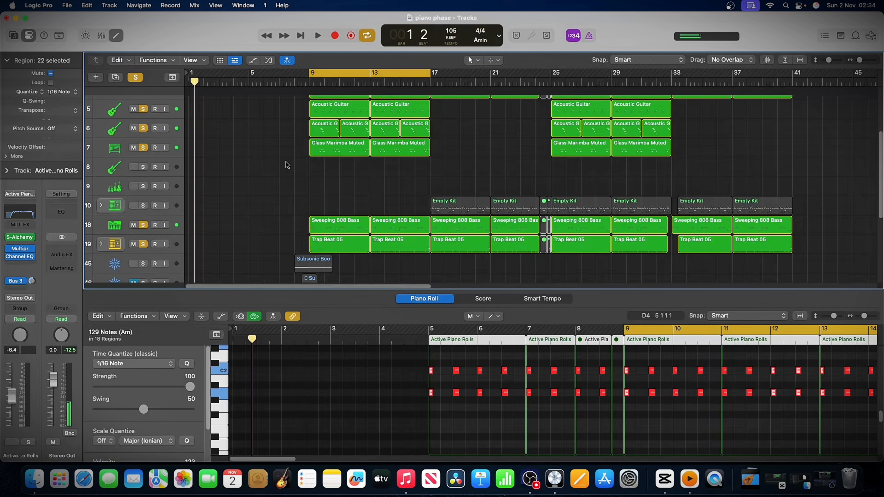
{"action": "scroll", "coordinate": [286, 163], "scroll_direction": "up", "scroll_amount": 4}
{"action": "left_click", "coordinate": [136, 78]}
- Set the cycle range to bars 17 to 25 and play it with only the Flashback track soloed
{"action": "scroll", "coordinate": [283, 198], "scroll_direction": "down", "scroll_amount": 5}
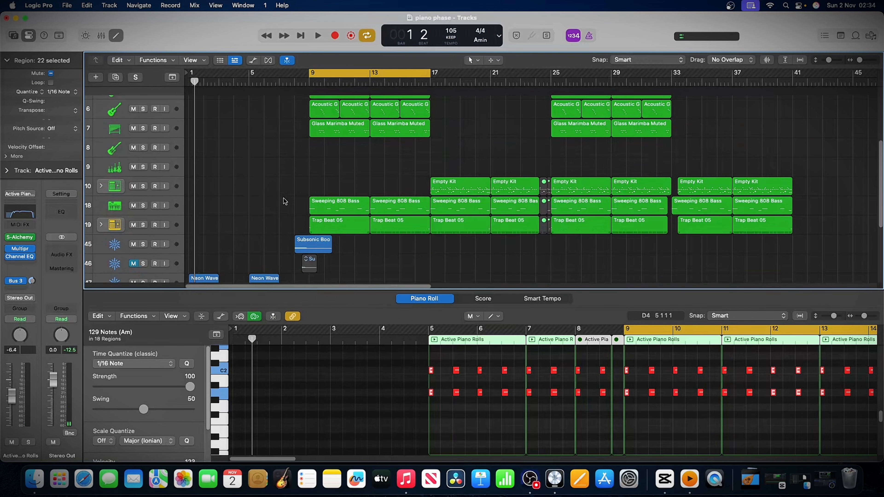
{"action": "scroll", "coordinate": [283, 201], "scroll_direction": "down", "scroll_amount": 6}
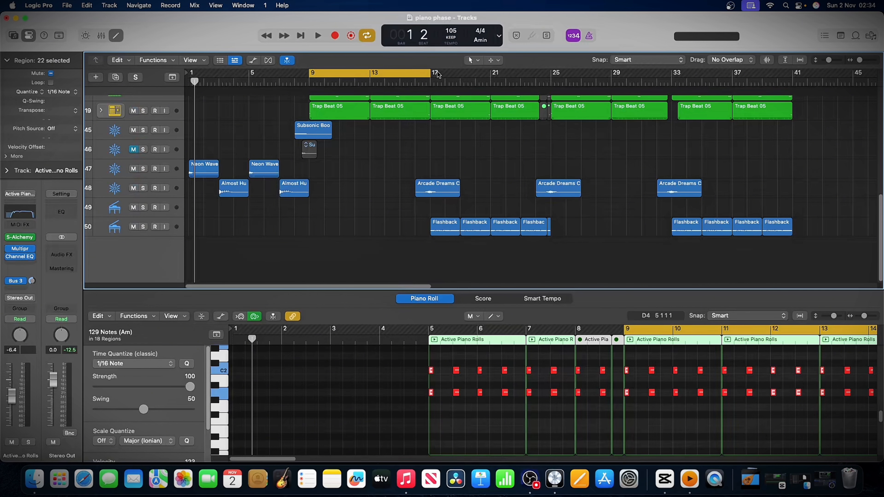
{"action": "left_click_drag", "start_coordinate": [437, 74], "coordinate": [551, 75]}
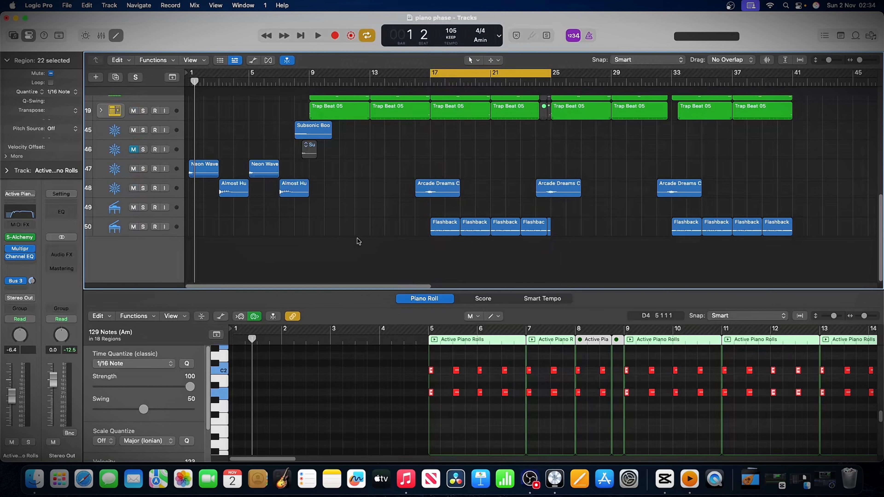
{"action": "left_click", "coordinate": [143, 227]}
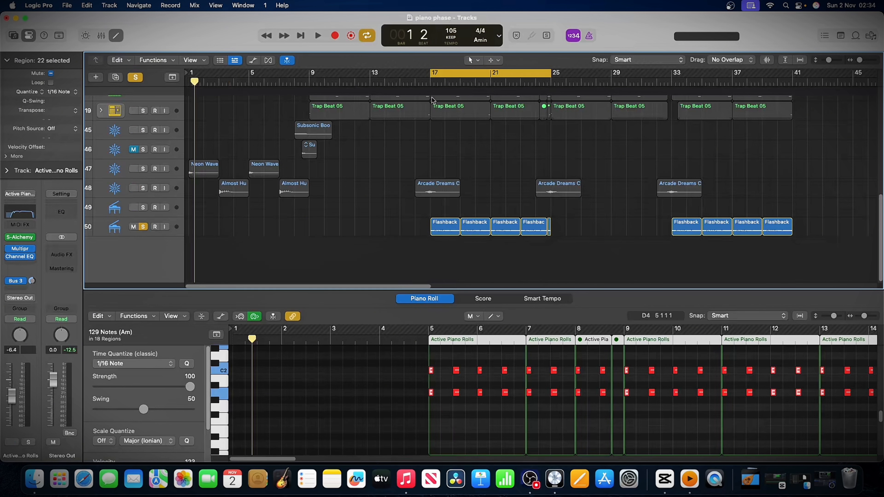
{"action": "key", "text": "space"}
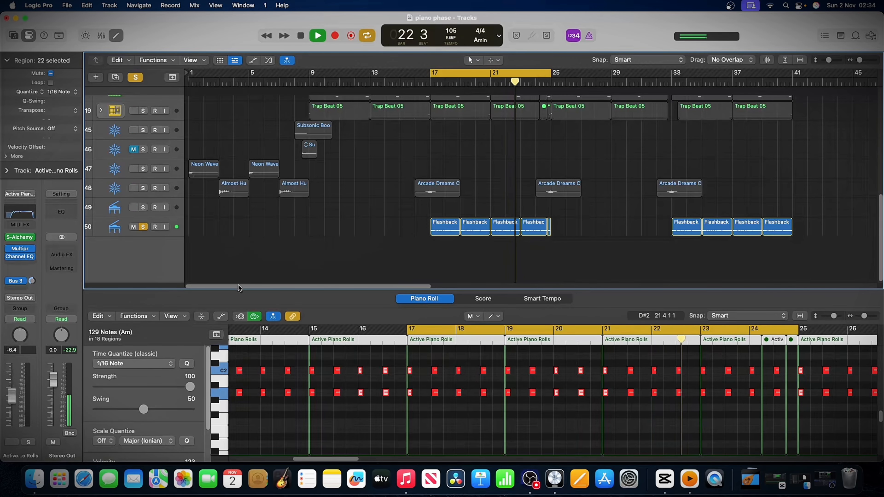
- Add the Sweeping 808 Bass, Trap Beat 05, Subsonic Boom and Empty Kit tracks to the solo during loop playback
{"action": "scroll", "coordinate": [143, 166], "scroll_direction": "up", "scroll_amount": 4}
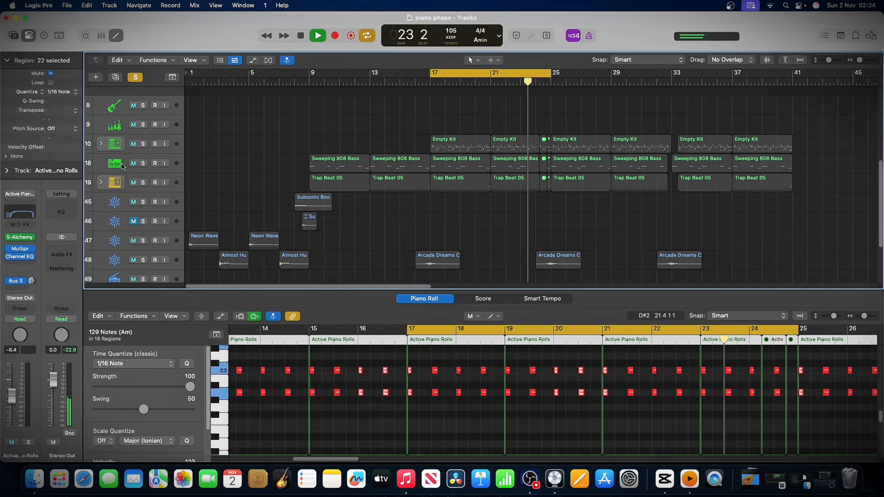
{"action": "left_click_drag", "start_coordinate": [143, 163], "coordinate": [144, 183]}
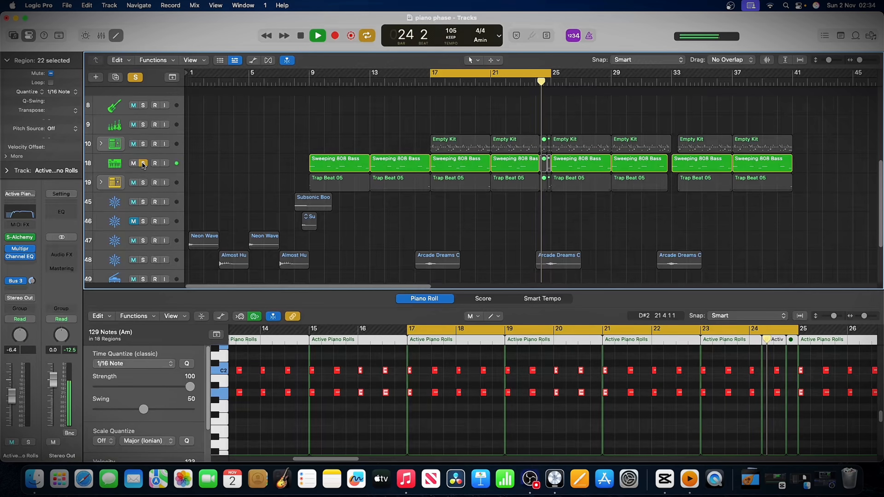
{"action": "left_click", "coordinate": [143, 202]}
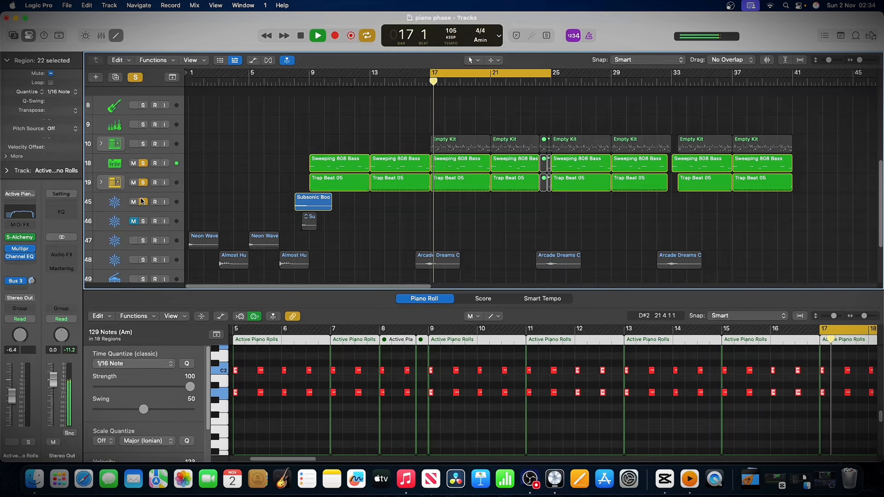
{"action": "left_click", "coordinate": [143, 144]}
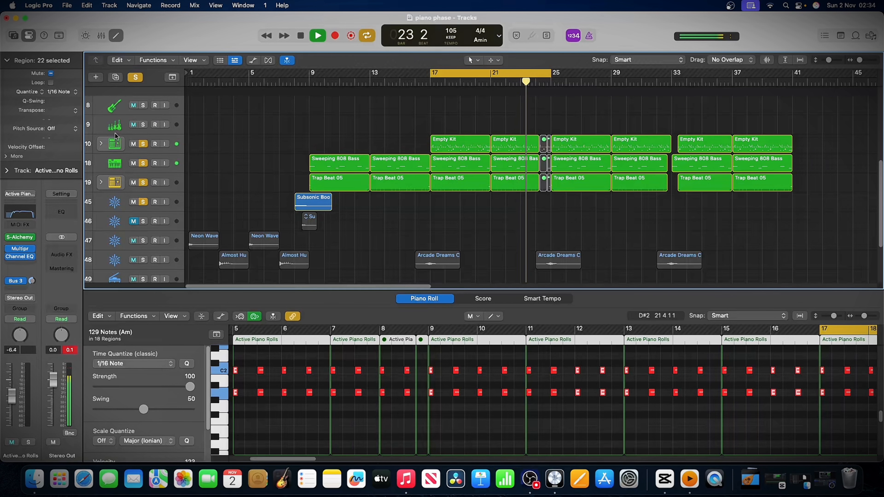
- Solo tracks 1 to 4 as well, down to Afro-Cuban Piano, and review the soloed tracks during loop playback
{"action": "scroll", "coordinate": [163, 211], "scroll_direction": "up", "scroll_amount": 8}
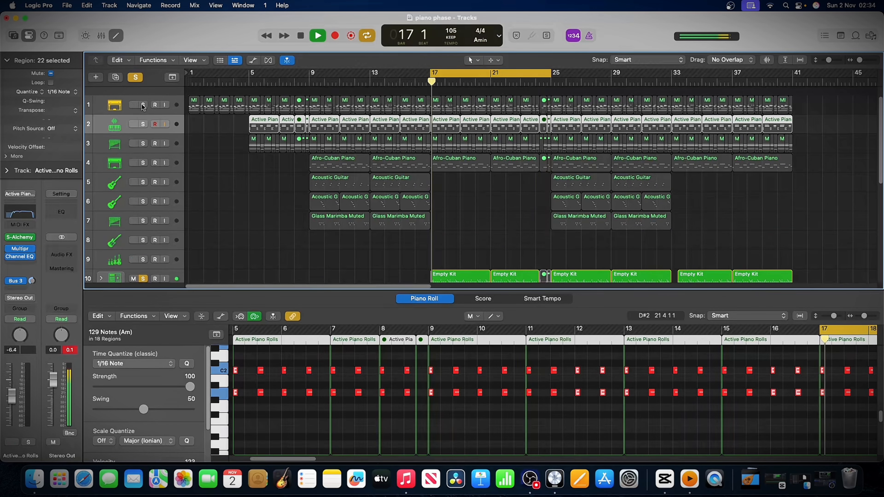
{"action": "left_click_drag", "start_coordinate": [143, 105], "coordinate": [138, 149]}
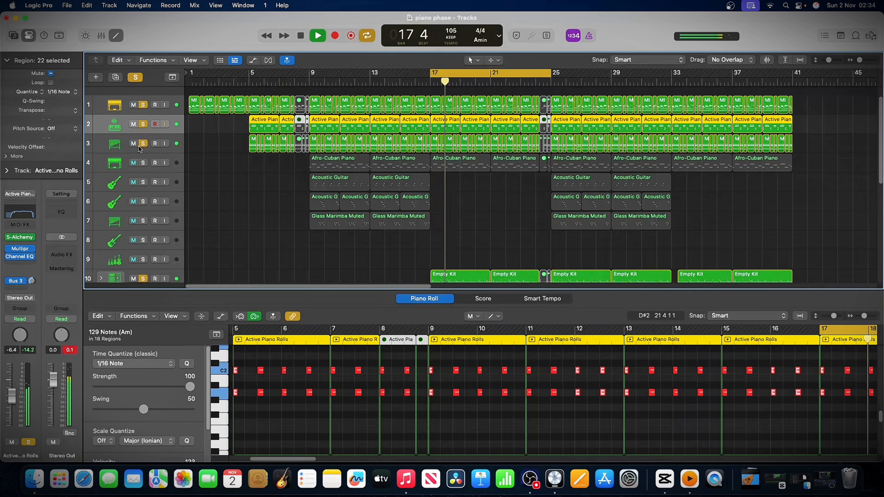
{"action": "left_click", "coordinate": [144, 161]}
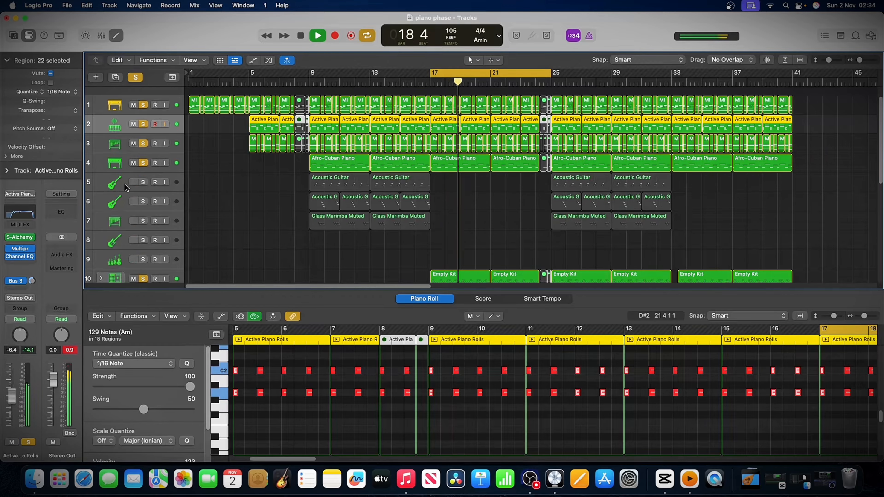
{"action": "scroll", "coordinate": [285, 177], "scroll_direction": "down", "scroll_amount": 5}
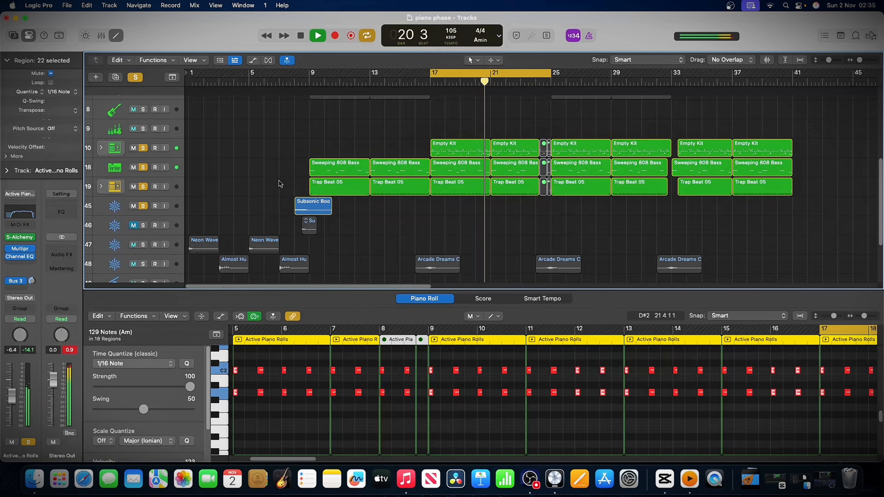
{"action": "scroll", "coordinate": [282, 179], "scroll_direction": "down", "scroll_amount": 4}
{"action": "scroll", "coordinate": [284, 187], "scroll_direction": "up", "scroll_amount": 10}
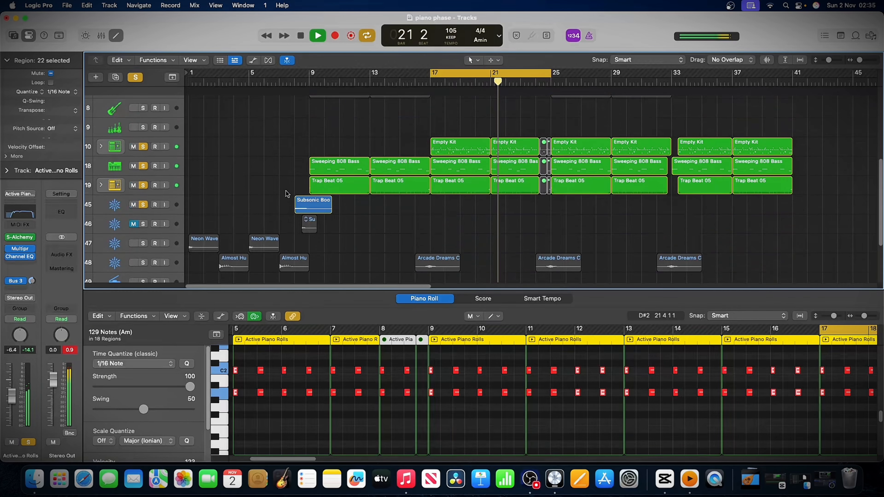
{"action": "scroll", "coordinate": [297, 190], "scroll_direction": "up", "scroll_amount": 1}
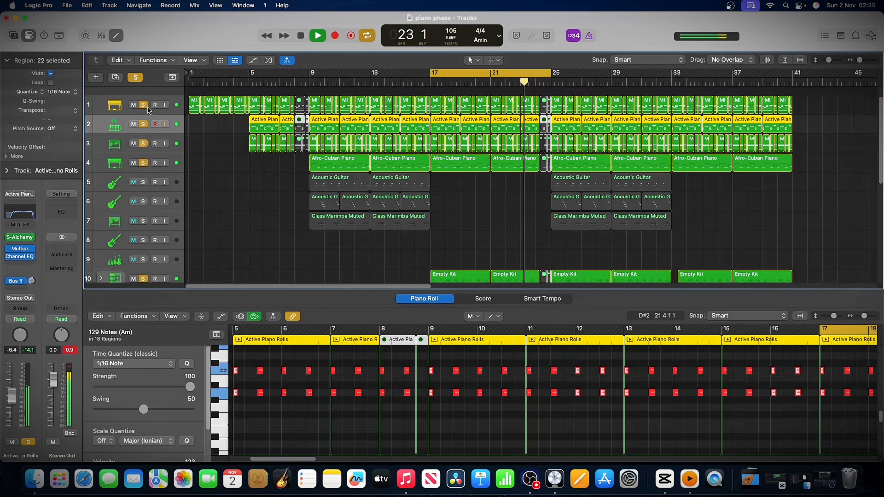
- Unsolo tracks 1 to 4, stop playback at bar 1 and clear all remaining solos
{"action": "left_click_drag", "start_coordinate": [145, 106], "coordinate": [143, 162]}
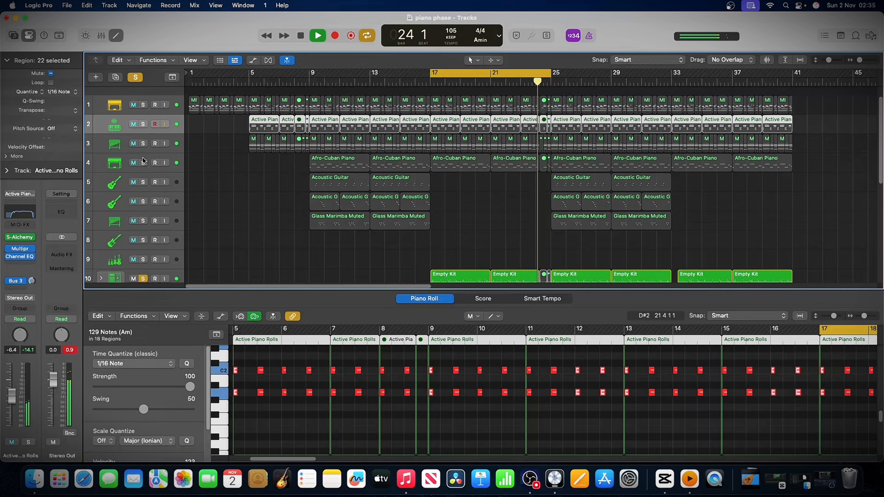
{"action": "key", "text": "Return"}
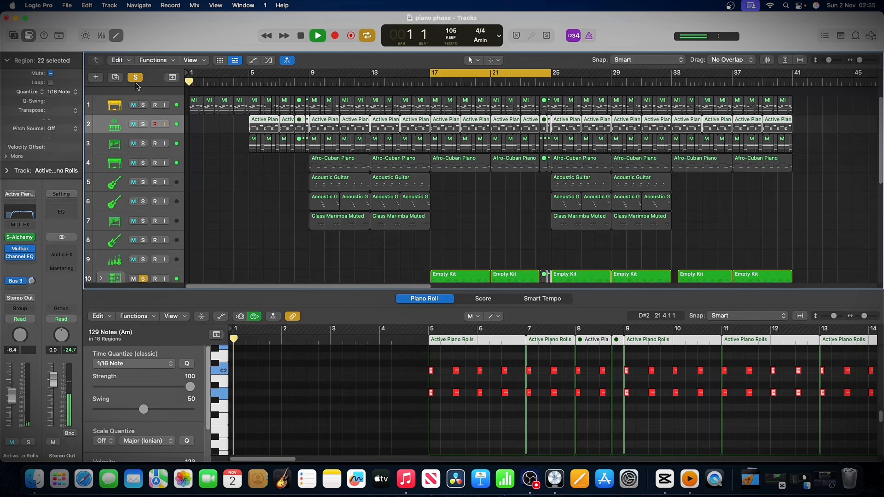
{"action": "key", "text": "space"}
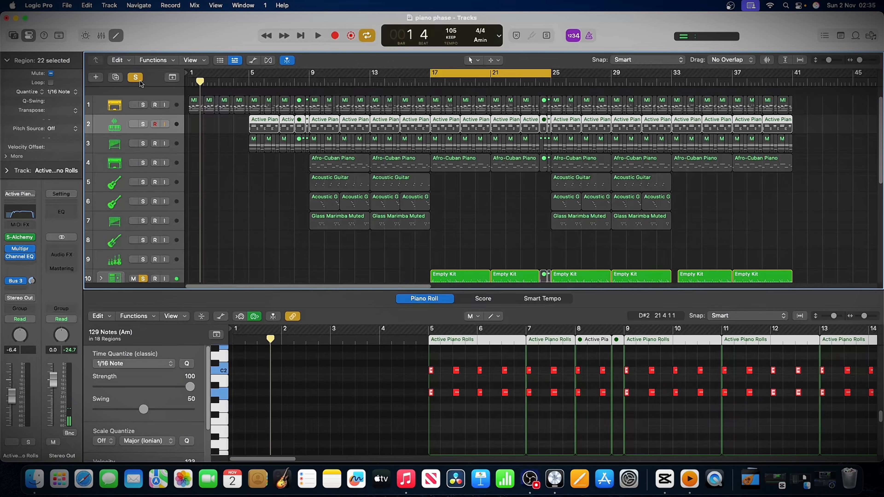
{"action": "key", "text": "Return"}
{"action": "left_click", "coordinate": [140, 77]}
- Close the note editor and zoom the arrangement in slightly so that all tracks are displayed
{"action": "left_click", "coordinate": [116, 35]}
{"action": "left_click_drag", "start_coordinate": [859, 59], "coordinate": [860, 60]}
{"action": "left_click_drag", "start_coordinate": [828, 61], "coordinate": [830, 61]}
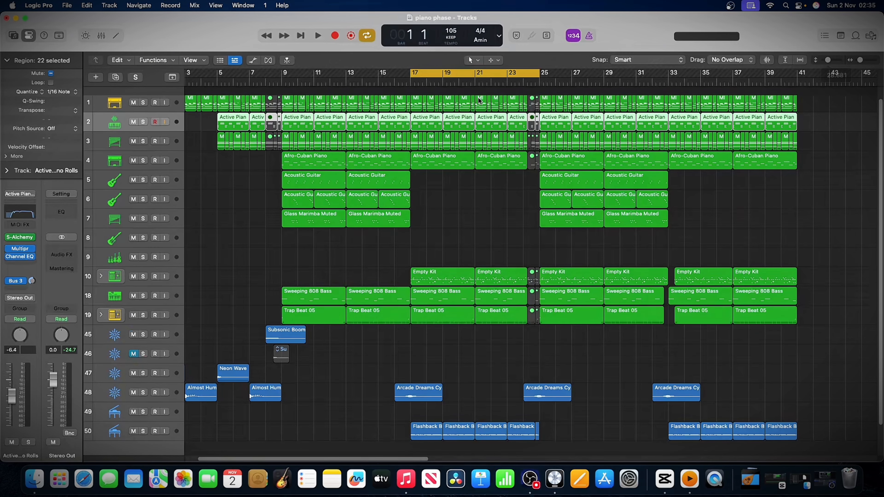
{"action": "scroll", "coordinate": [390, 168], "scroll_direction": "up", "scroll_amount": 1}
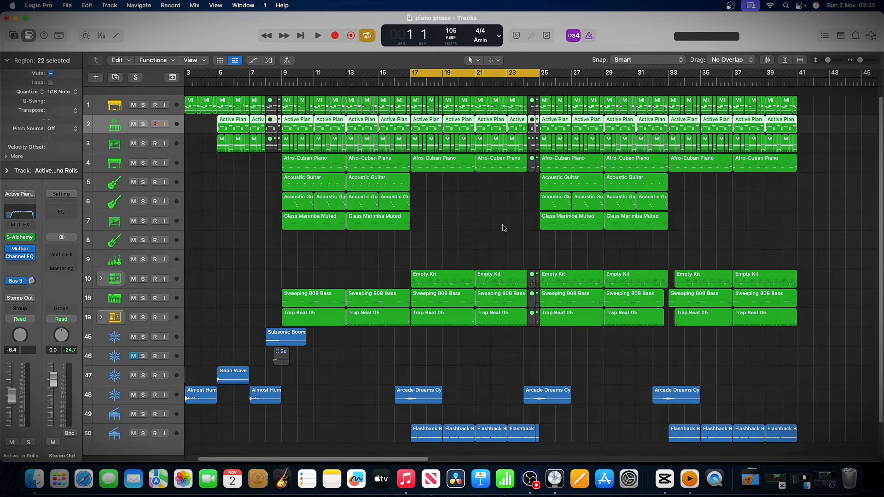